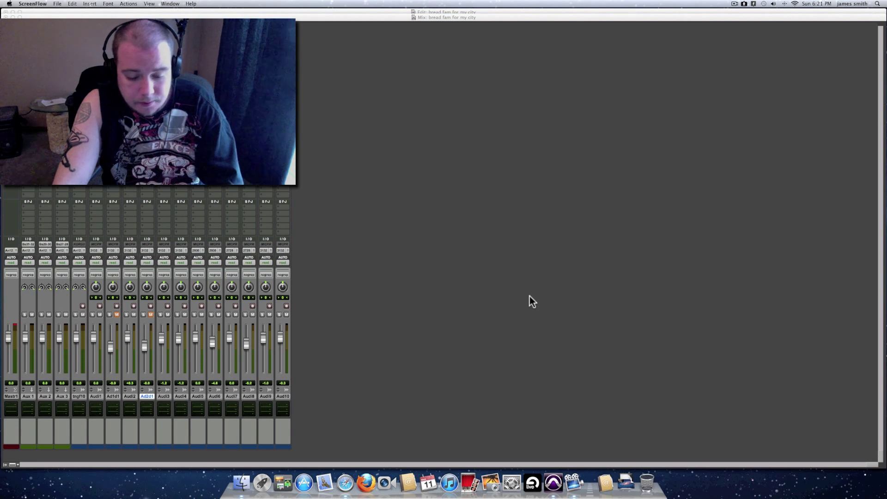
- Bring the Pro Tools window with the 'bread fam for my city' session to the front
left_click(455, 46)
- Show the Edit window, listen to the rough mix, then stop playback back at bar 1
key("super+equal")
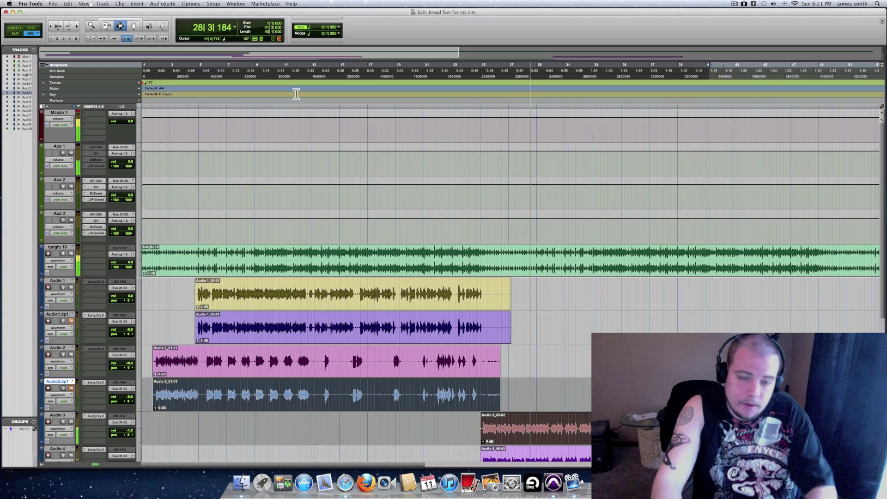
key("space")
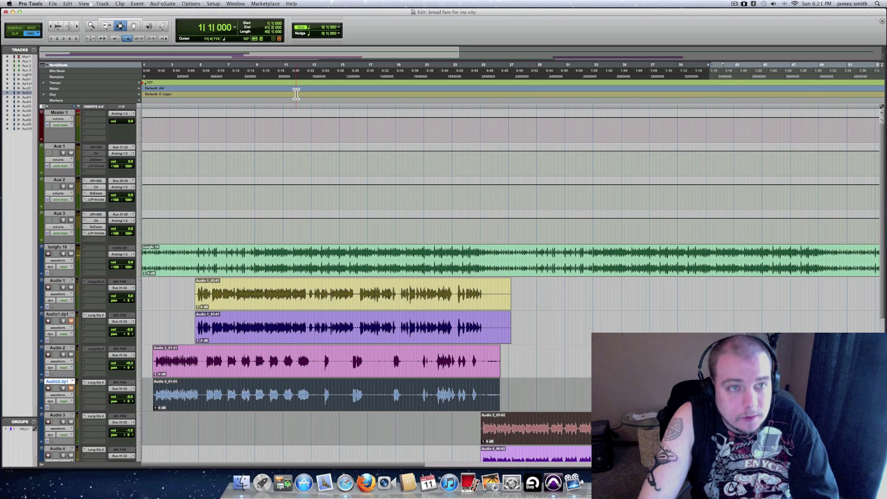
- Switch to the Mix window showing the aux channels' API 560 inserts
key("super+equal")
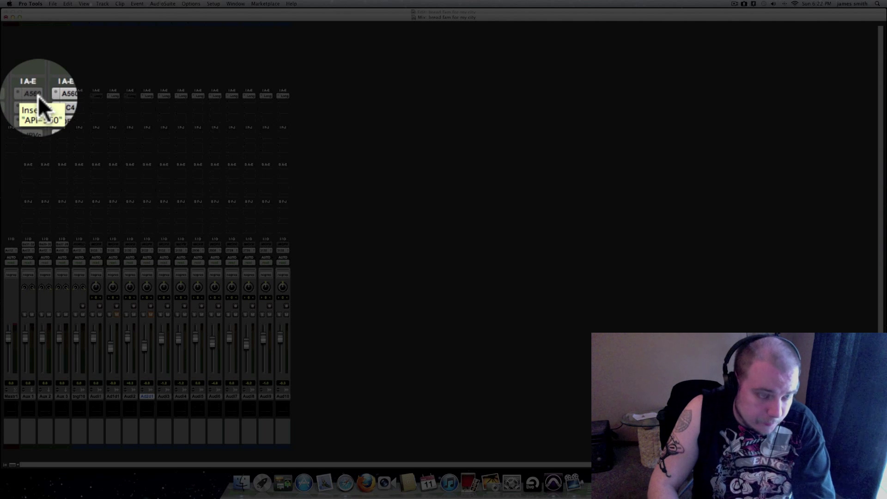
- Start playback and make the inactive Aux vocal plug-ins active
key("space")
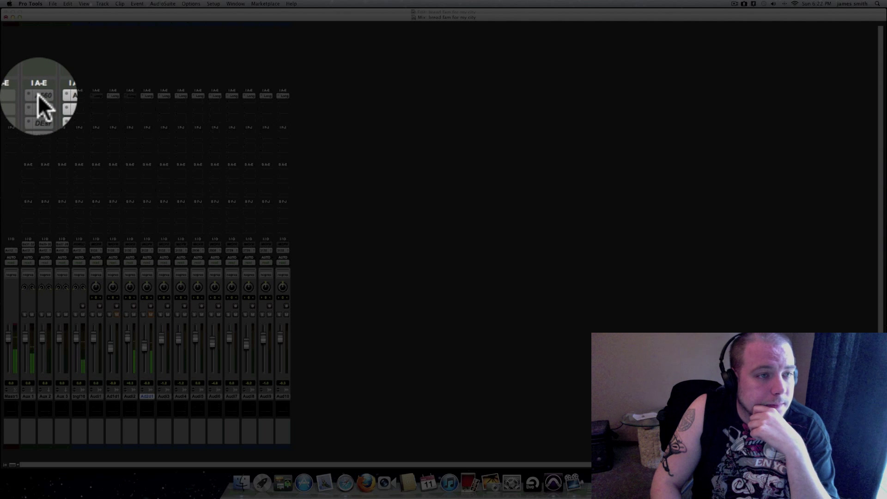
right_click(38, 95)
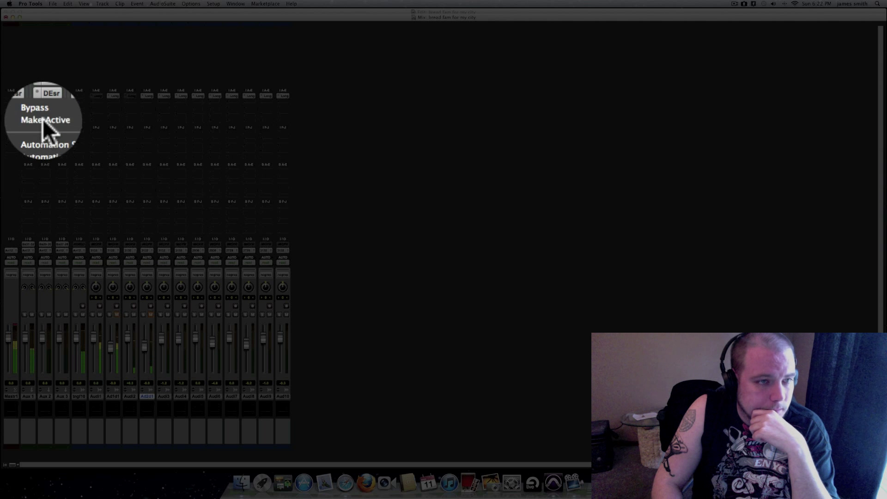
left_click(43, 118)
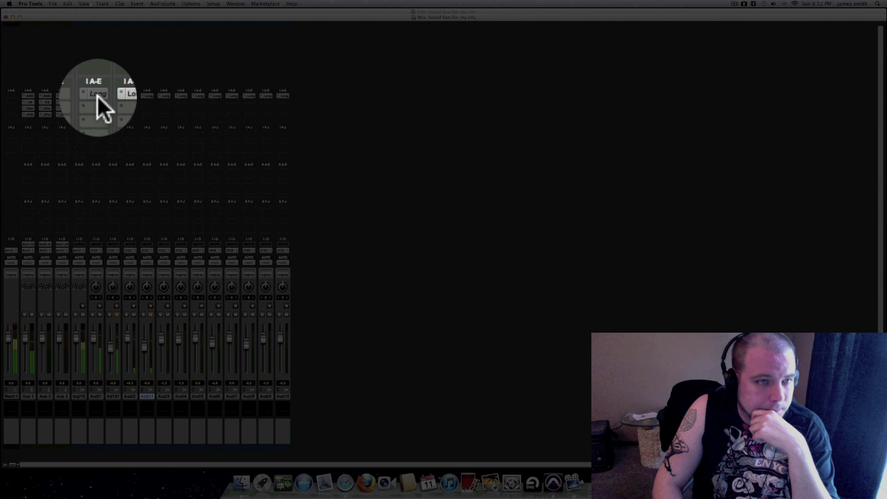
- Make the Long delay inserts on both vocal tracks active
right_click(98, 96)
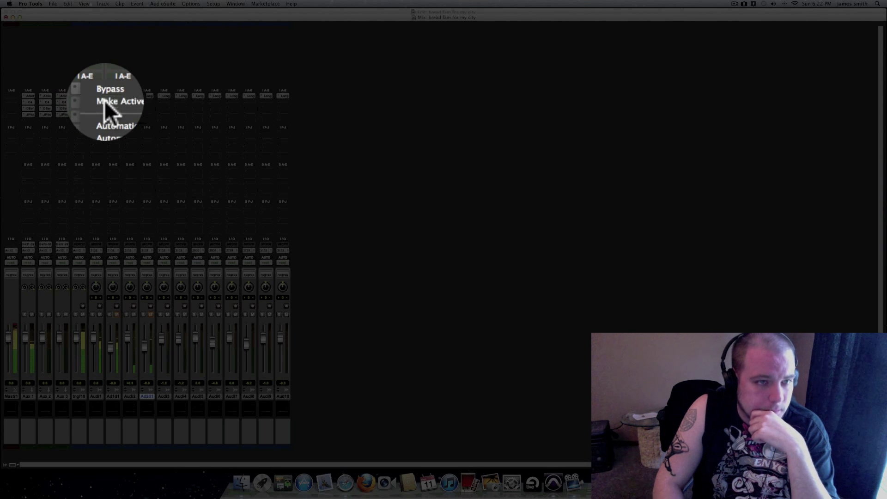
left_click(104, 101)
right_click(132, 97)
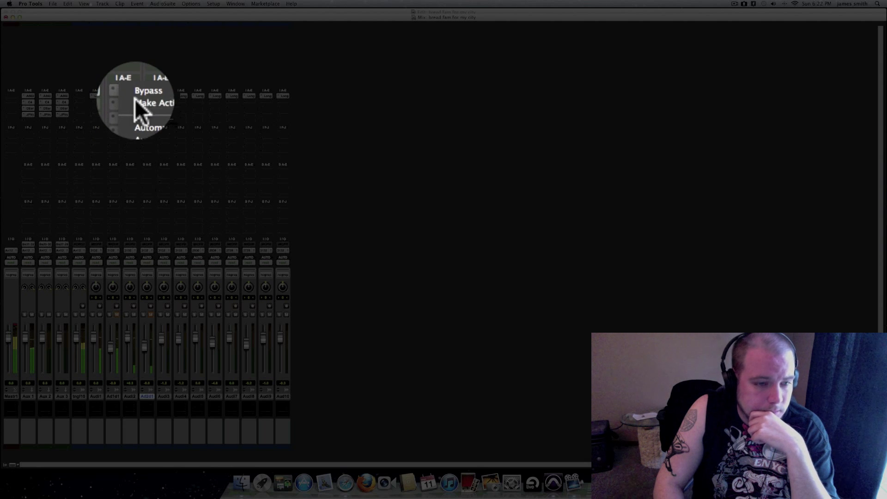
left_click(135, 102)
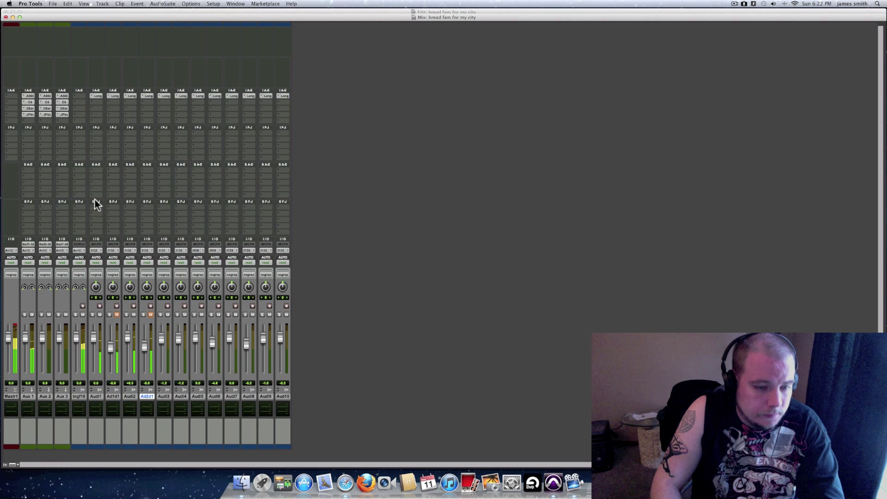
left_click(23, 96)
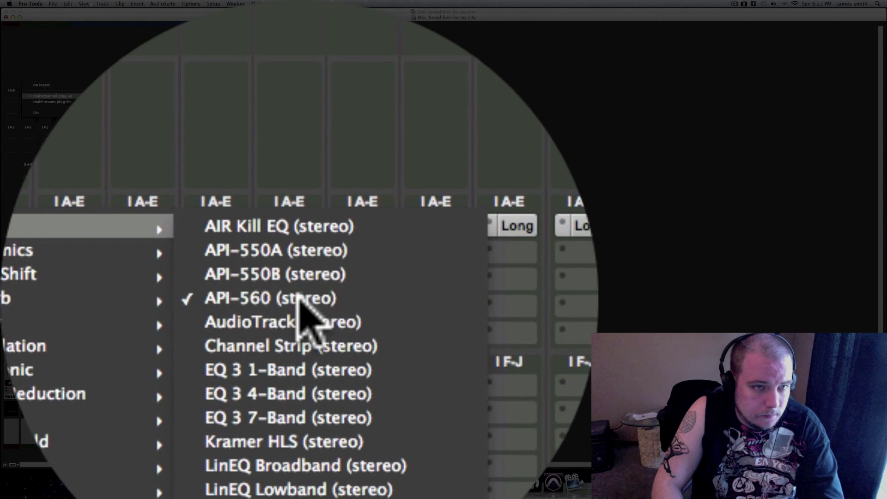
- Load the Mastering Oldies preset on Aux 1's API-560 equaliser
left_click(300, 298)
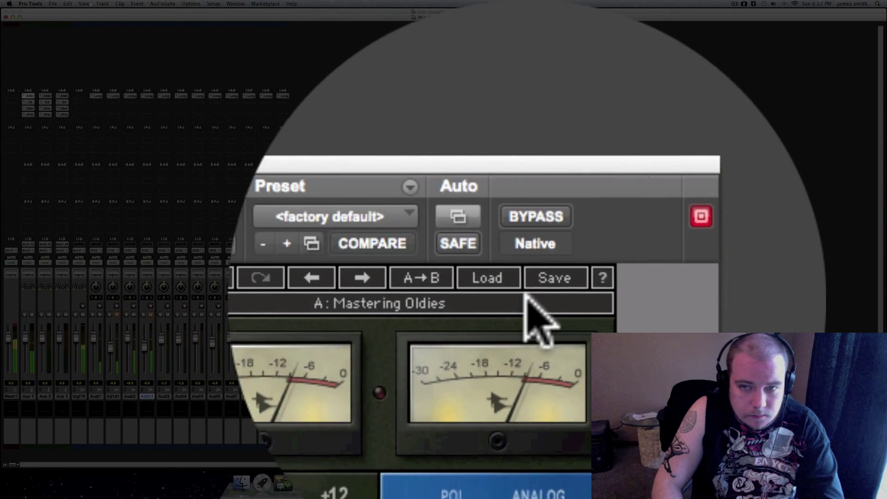
left_click(517, 282)
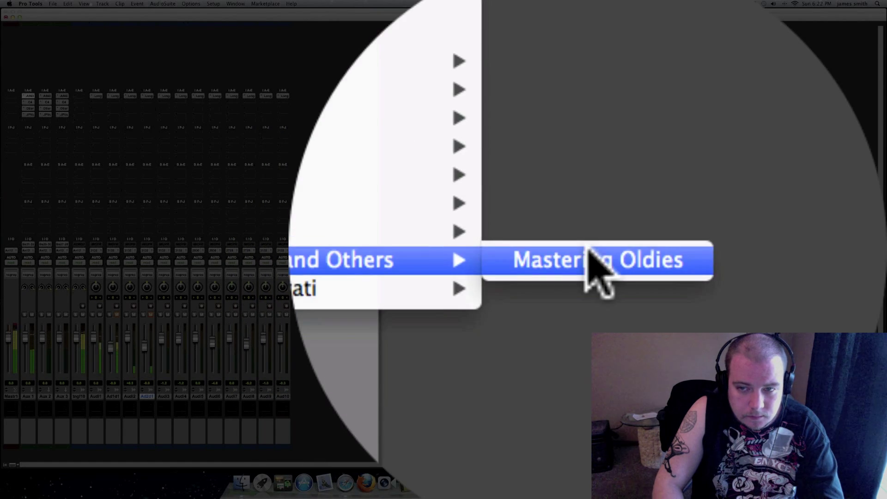
left_click(590, 252)
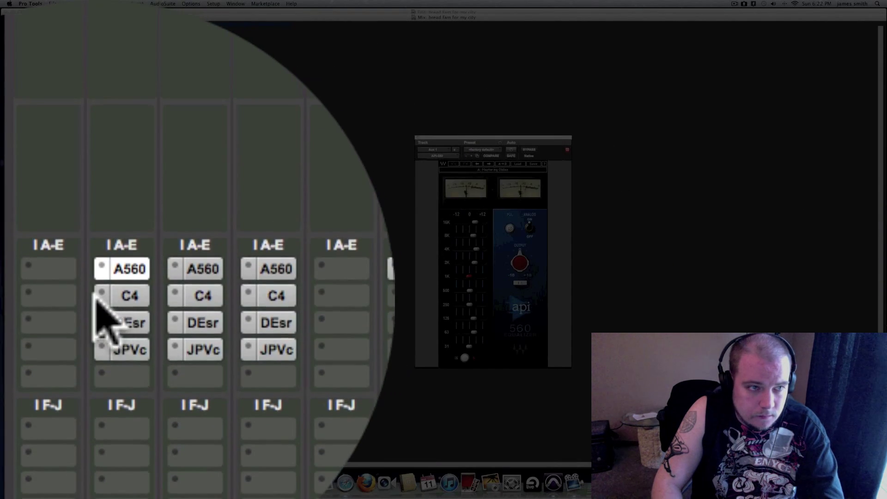
- Load the Pop vocal preset on Aux 1's C4 compressor
left_click(97, 298)
mouse_move(84, 143)
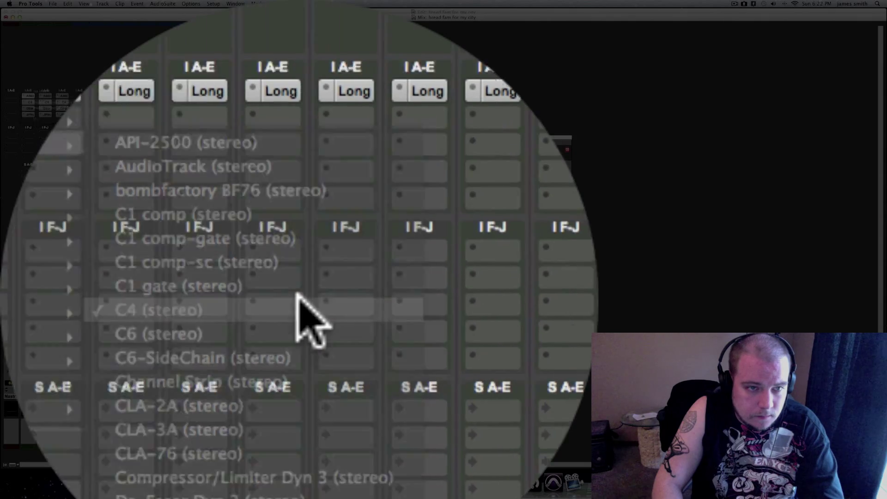
left_click(298, 307)
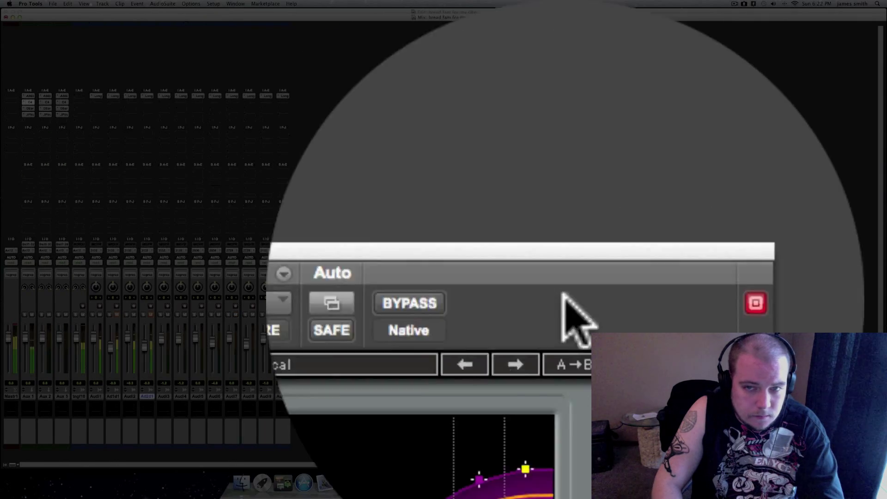
left_click(583, 298)
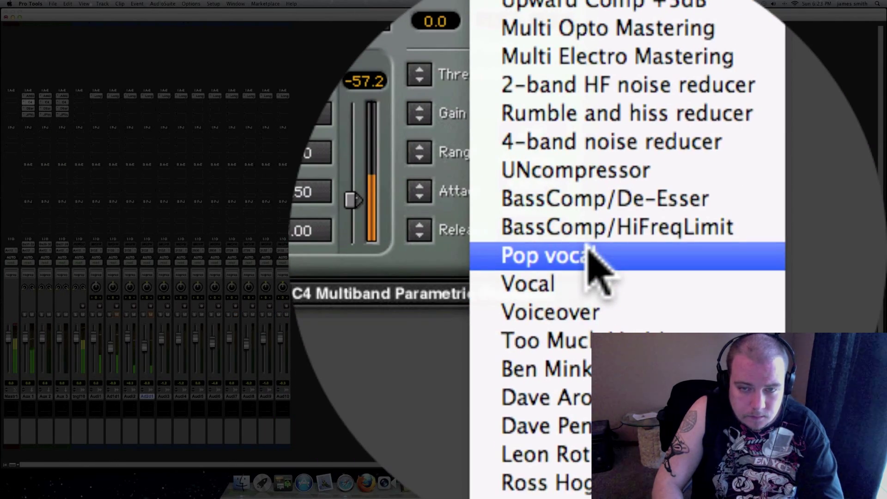
left_click(589, 251)
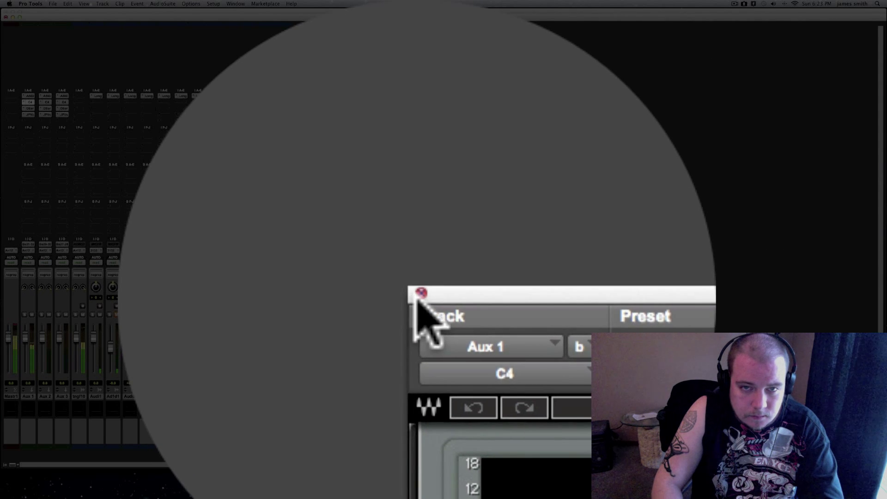
left_click(421, 293)
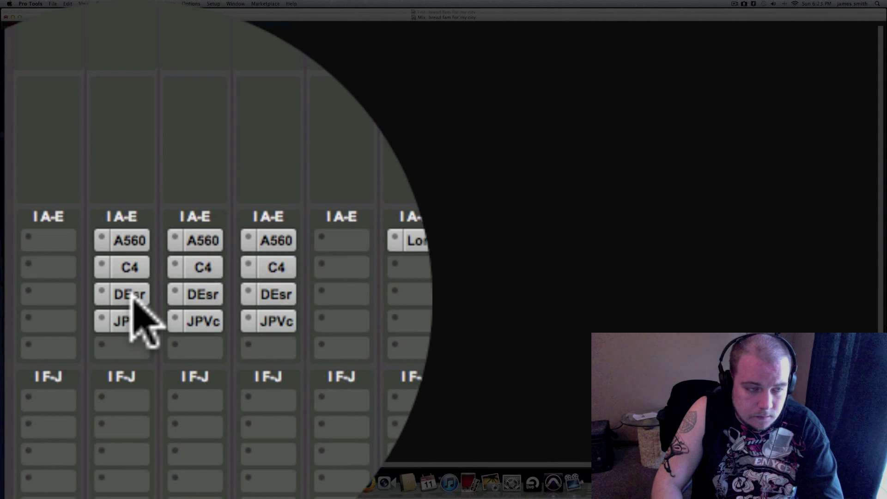
- Open the DeEsser and JJP Vocals on Aux 1 and raise the JJP Attack fader
left_click(133, 296)
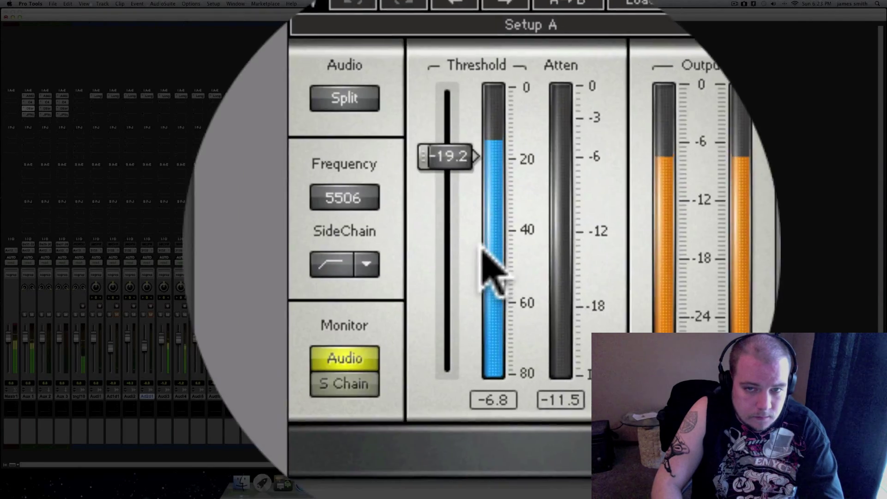
left_click(135, 298)
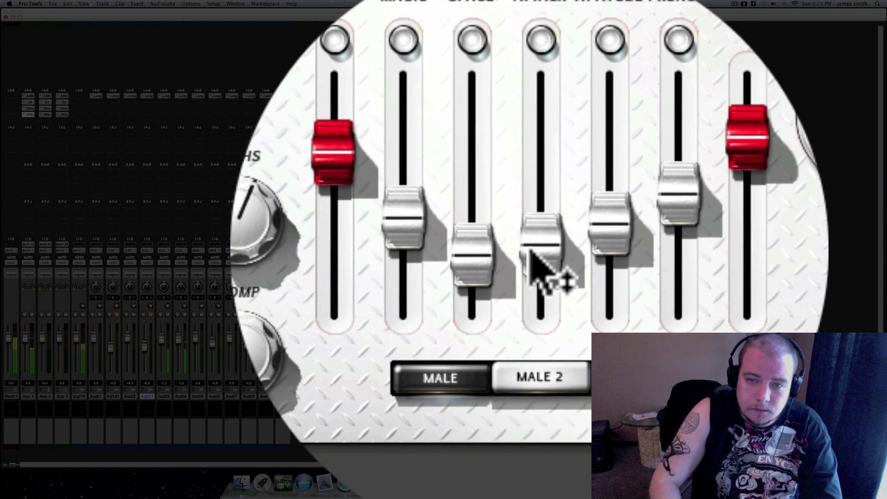
mouse_move(515, 305)
left_mouse_down()
mouse_move(530, 252)
mouse_move(530, 352)
left_mouse_up()
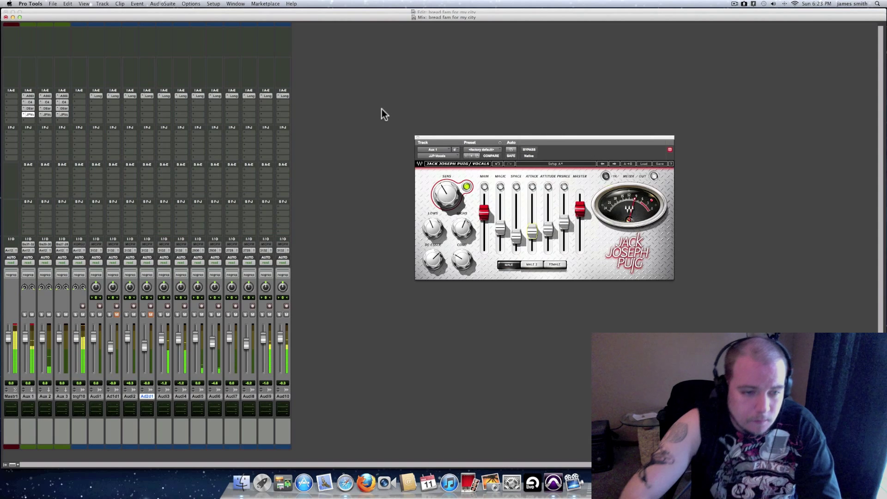
left_click(11, 96)
mouse_move(52, 96)
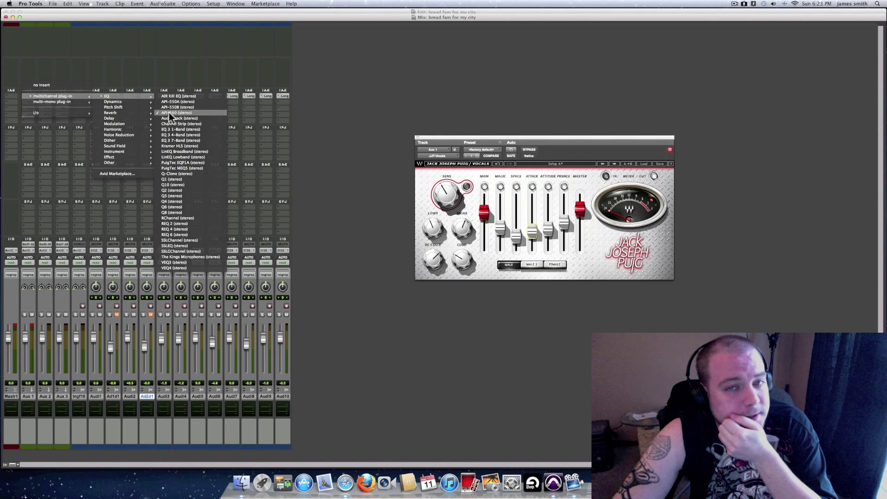
- Put an API-560 on the master, browse its presets, and compare the vocal bus A560 and C4
left_click(169, 113)
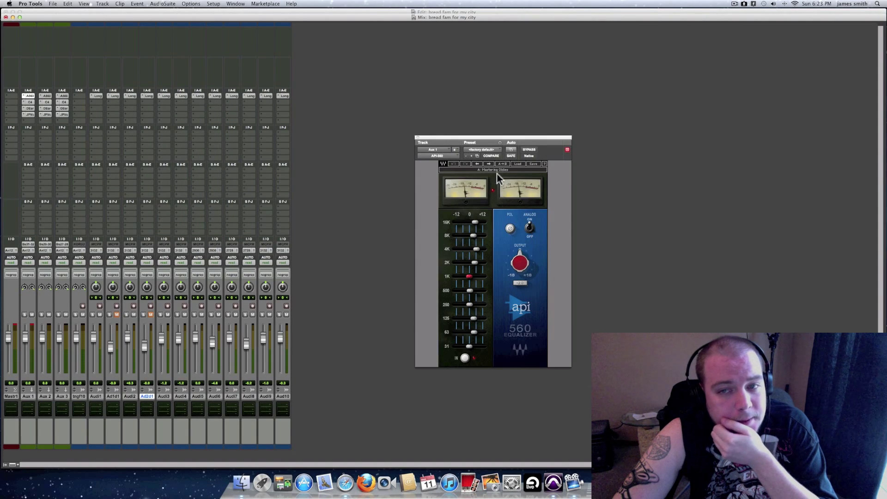
left_click(520, 164)
mouse_move(556, 237)
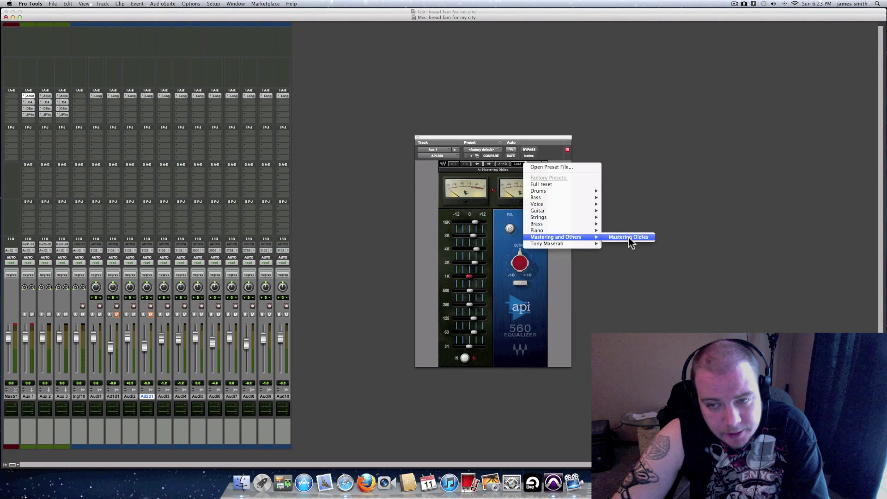
left_click(629, 239)
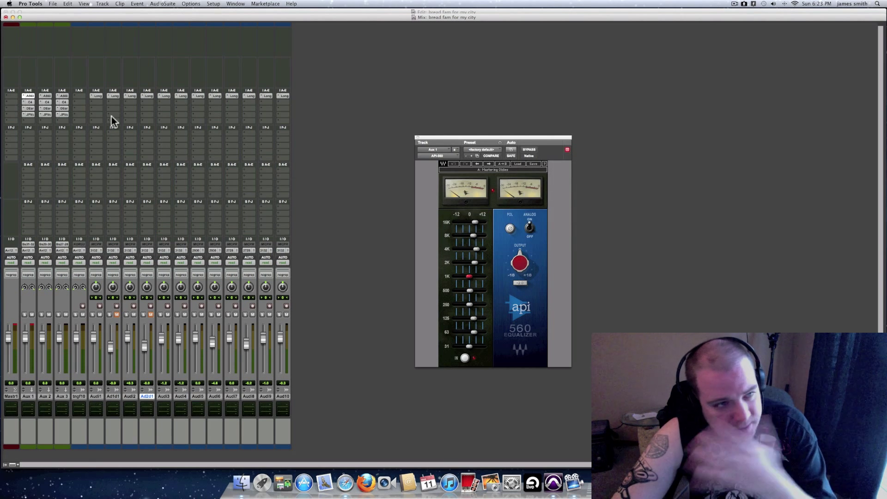
left_click(30, 101)
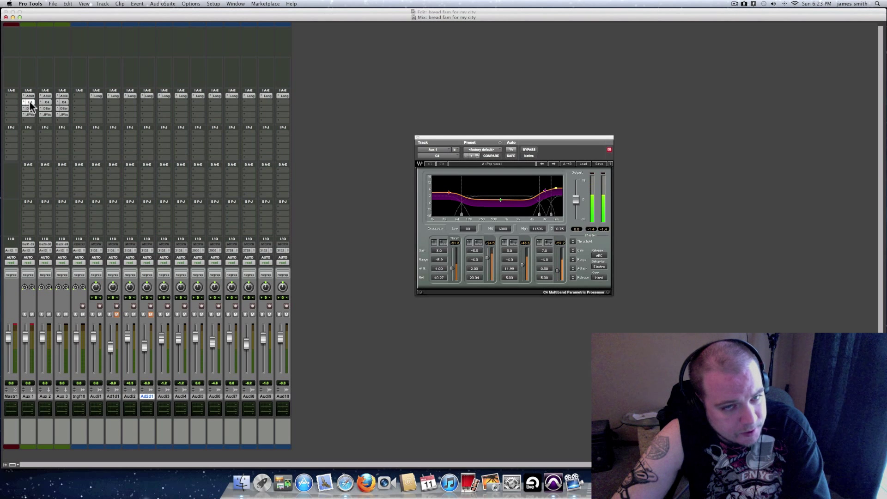
left_click(29, 96)
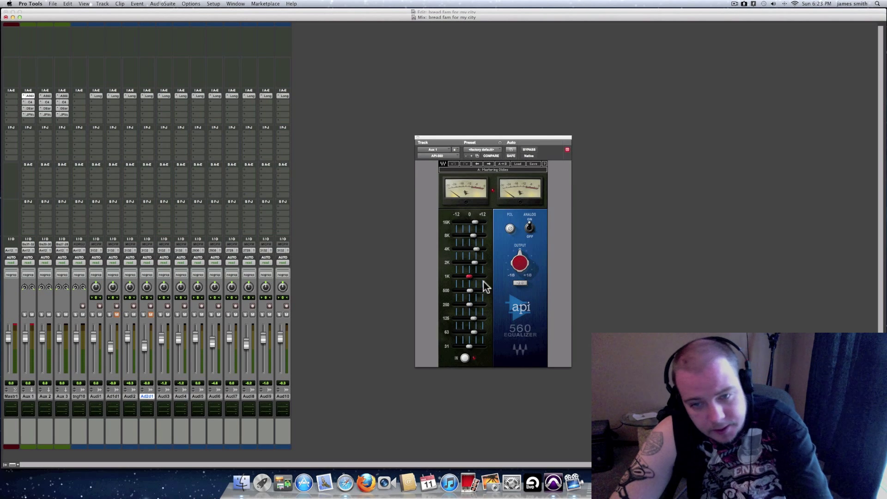
left_click(30, 101)
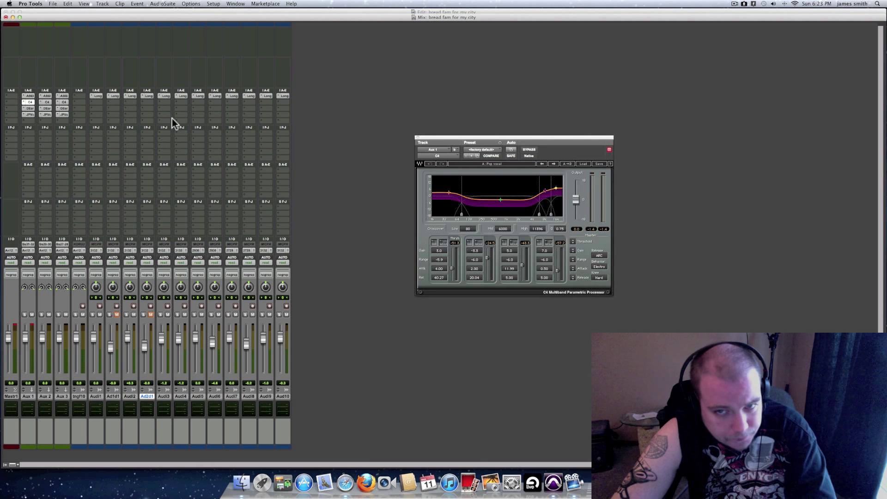
- Keep the C4 on its Pop vocal preset and pull its mid-band gain slightly down
left_click(23, 103)
mouse_move(43, 107)
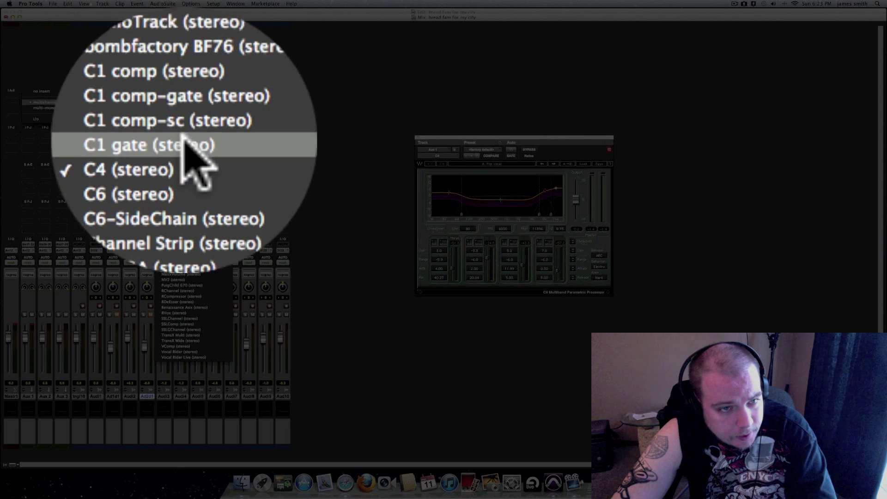
left_click(184, 147)
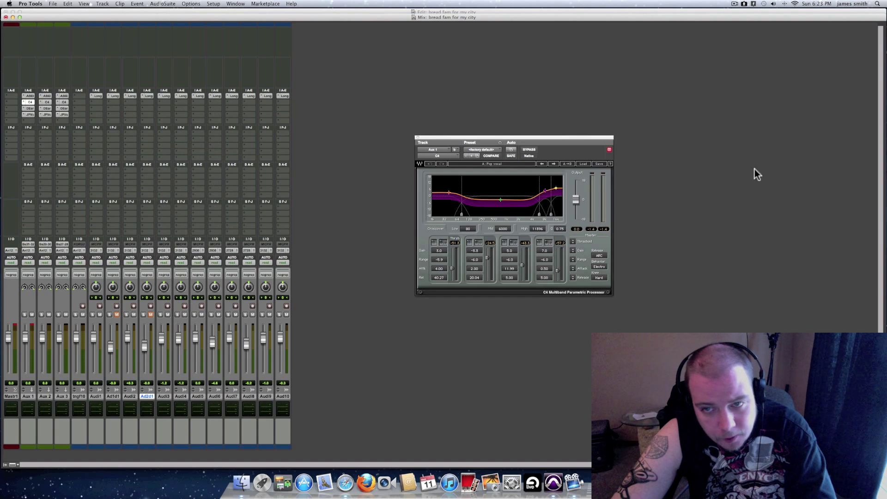
left_click(583, 164)
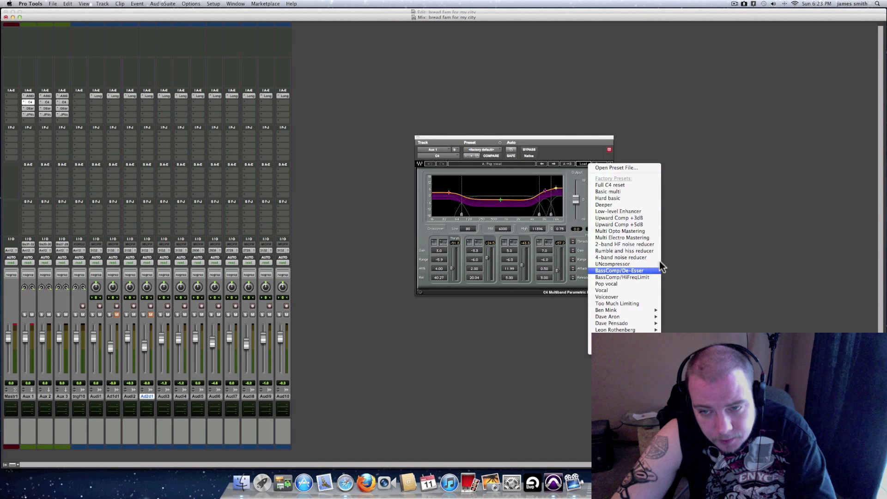
left_click(727, 250)
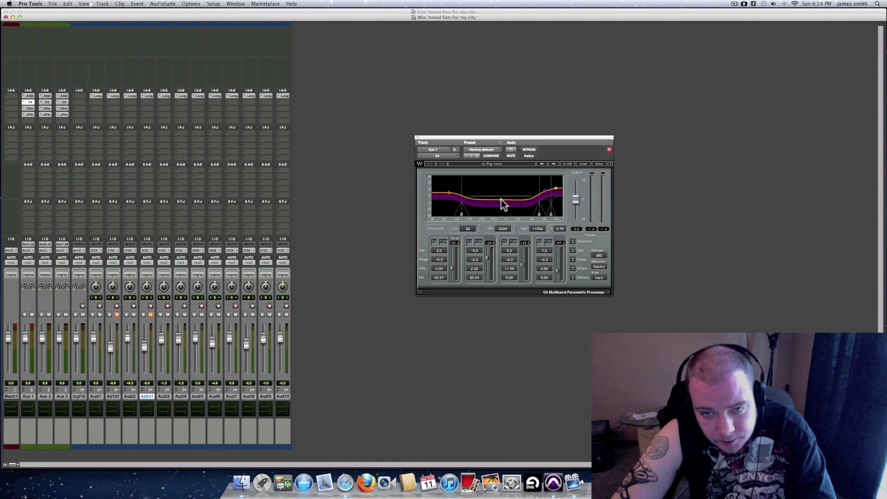
left_click_drag(500, 195, 482, 195)
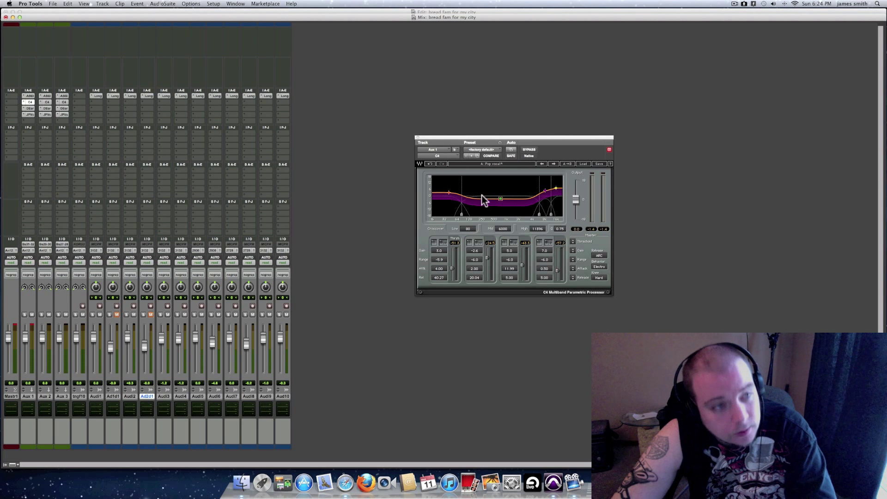
left_click(29, 108)
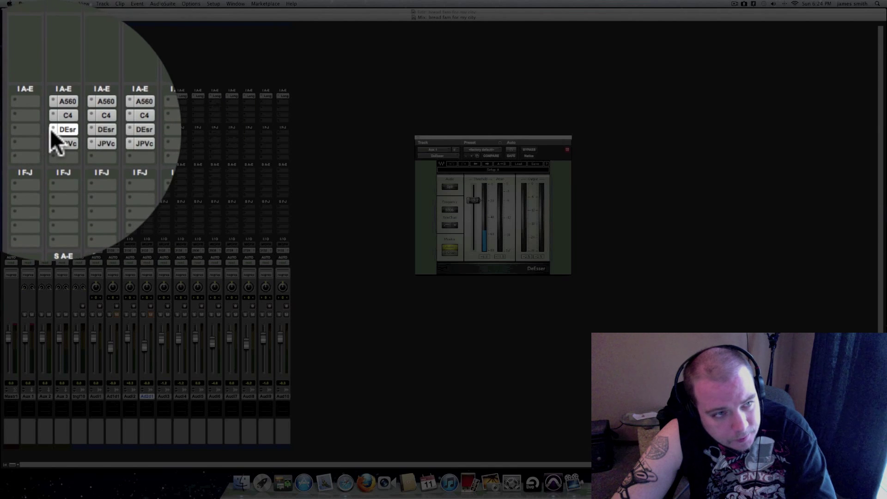
- Keep the DeEsser in its slot and load JJP Vocals in Male mode on Aux 1's fourth insert
left_click(51, 129)
mouse_move(62, 109)
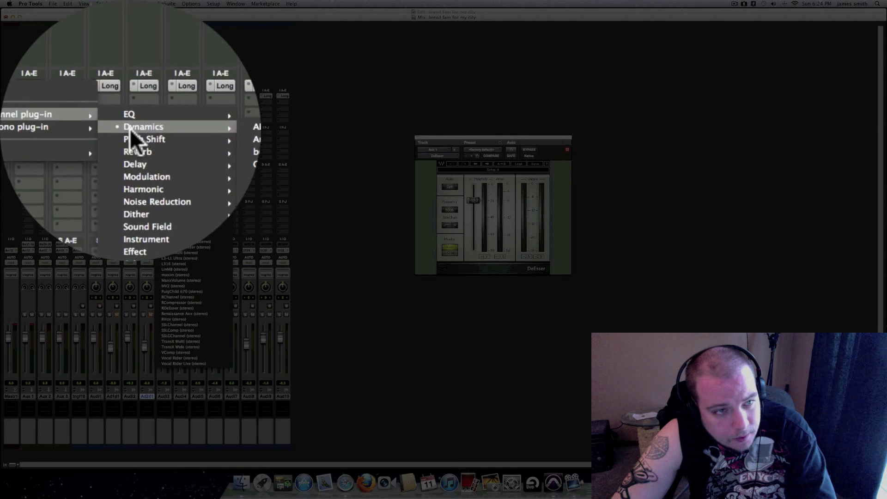
mouse_move(65, 165)
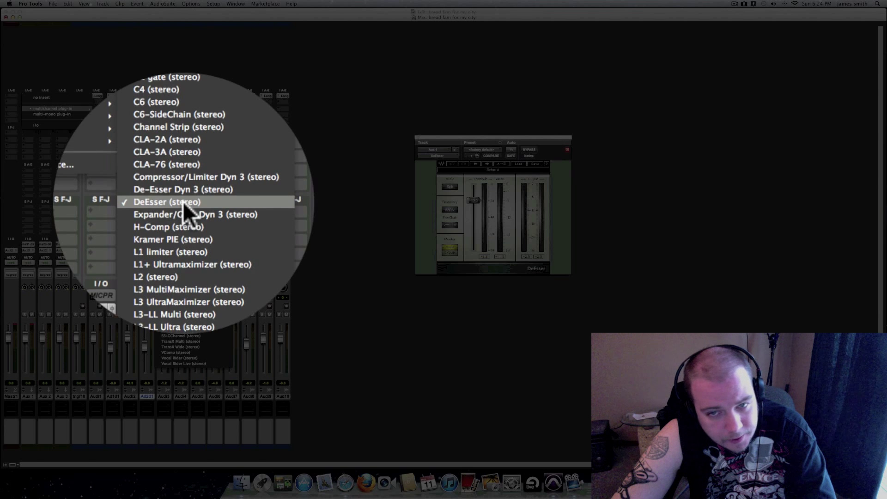
left_click(183, 202)
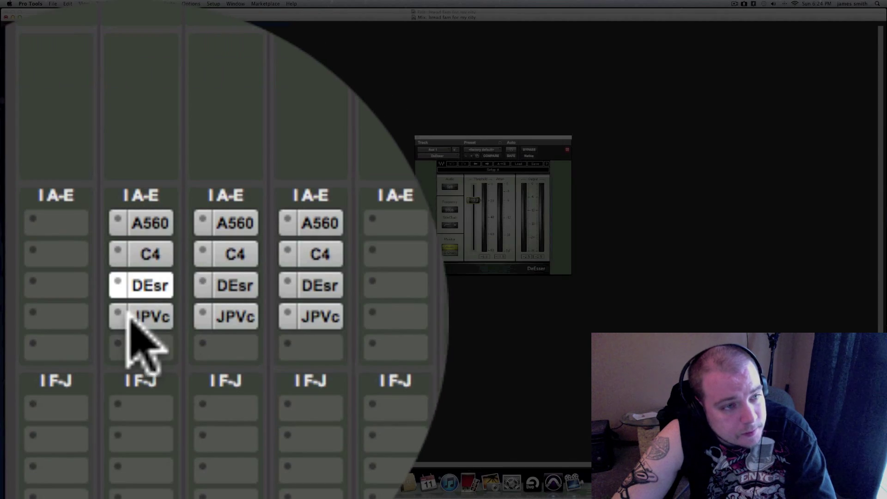
left_click(30, 114)
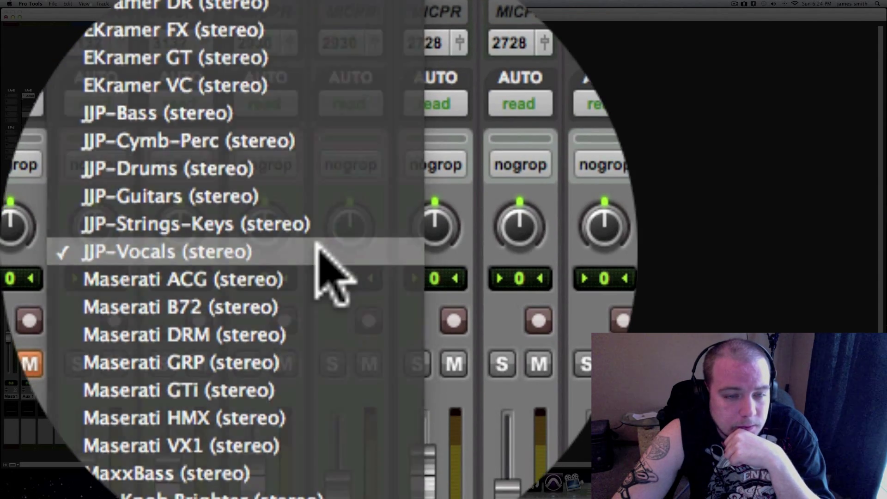
left_click(318, 249)
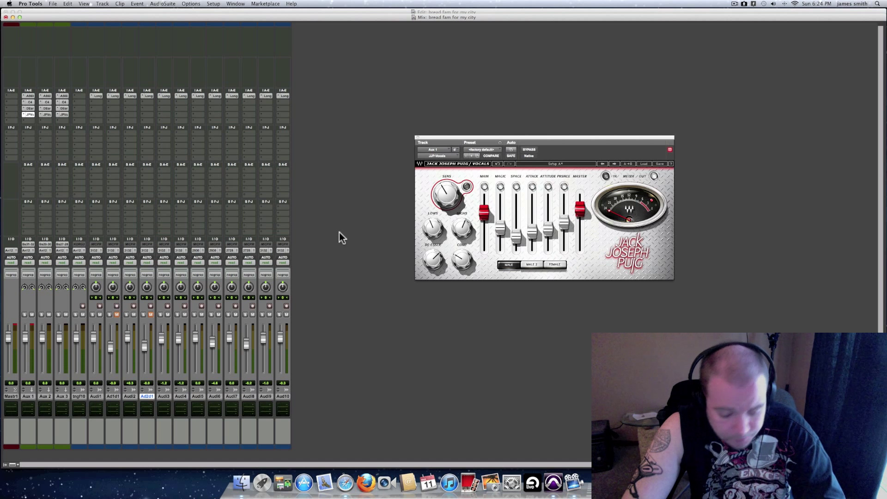
key("super+equal")
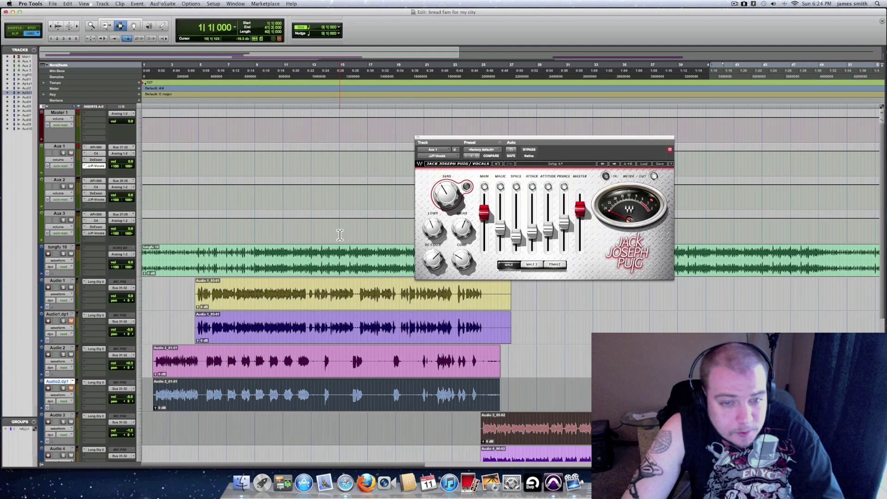
- Play the song from the start while zooming out and scrolling down through the tracks
key("space")
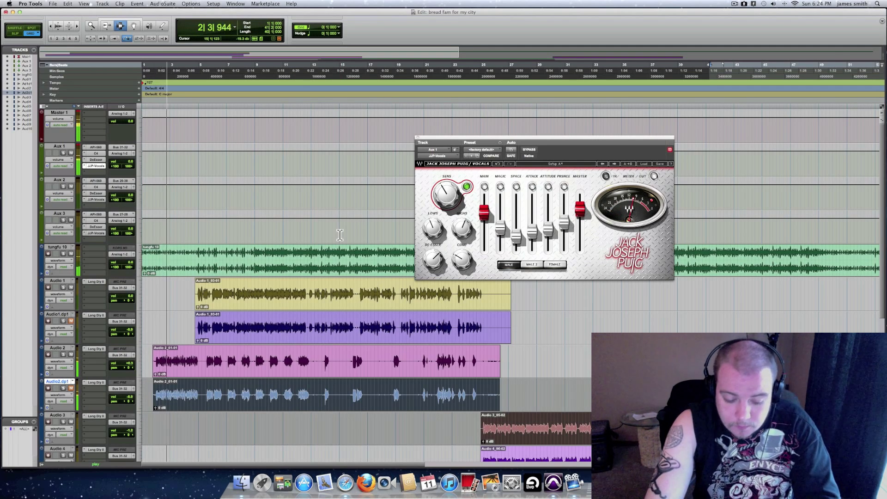
key("super+bracketleft")
key("super+bracketleft")
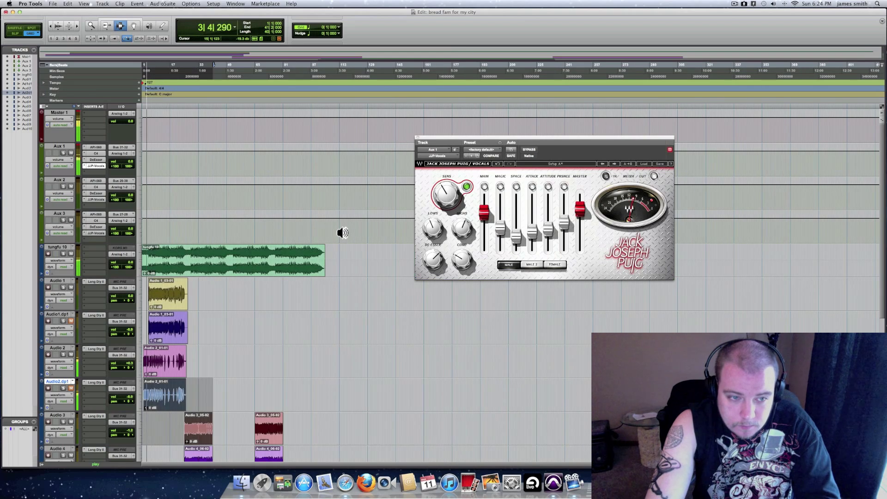
key("super+bracketleft")
scroll(362, 257, "down", 2)
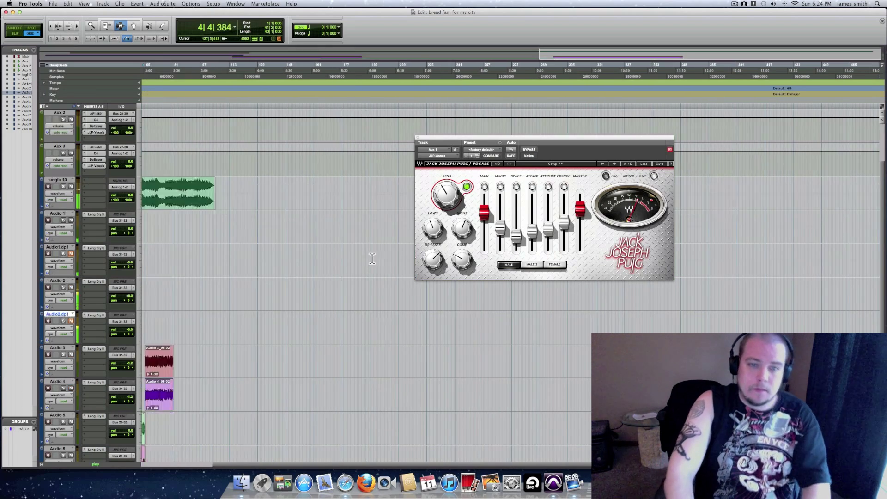
scroll(379, 250, "down", 2)
scroll(382, 250, "down", 2)
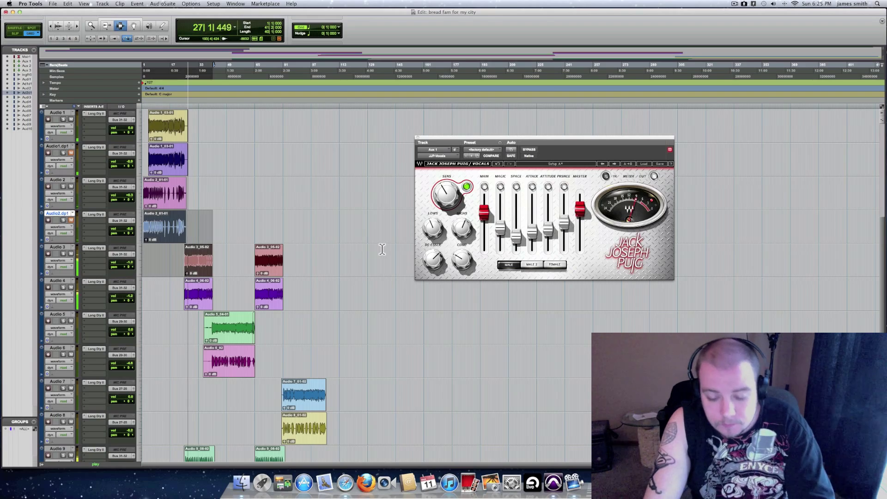
- Add Long Delay II to the empty insert on the Audio 1 vocal track
key("super+equal")
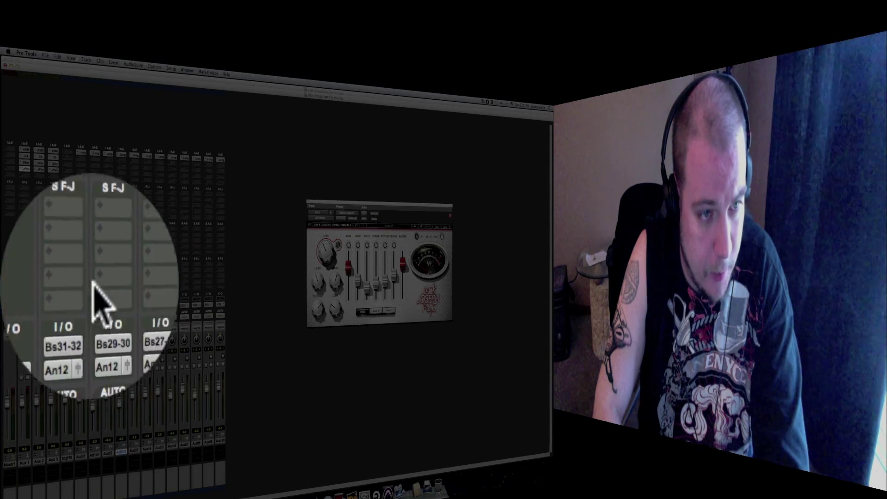
left_click(90, 165)
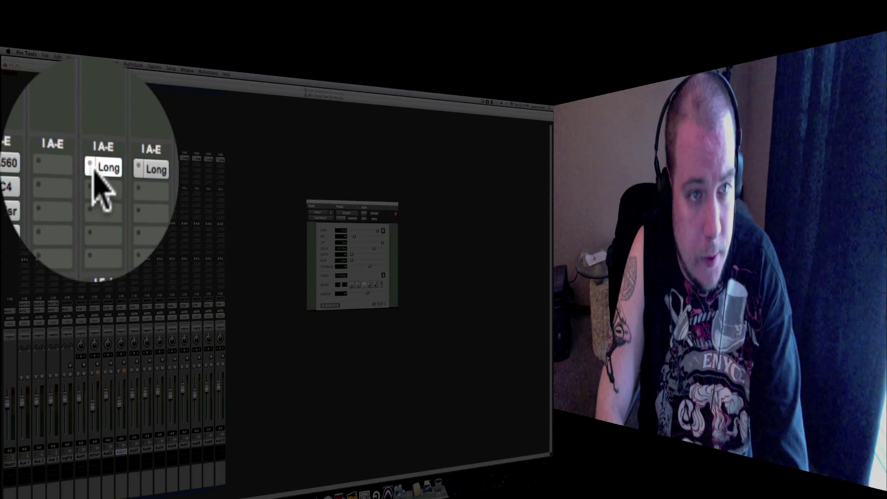
left_click(98, 187)
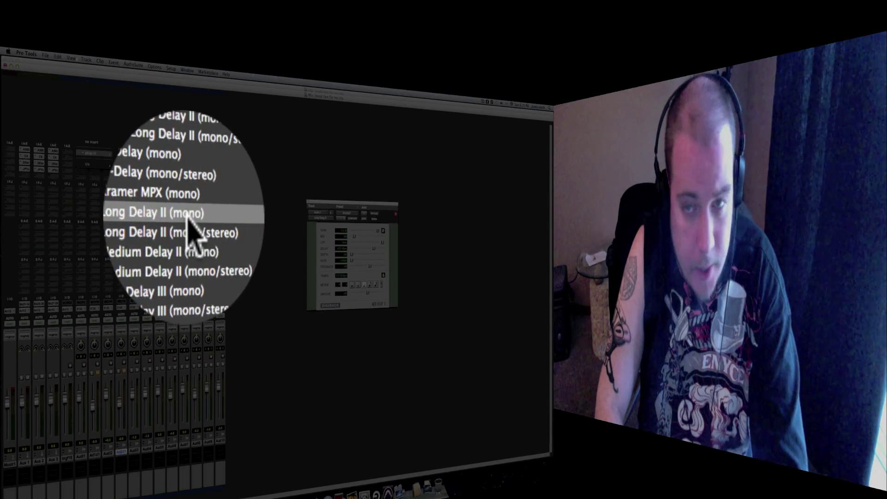
left_click(189, 221)
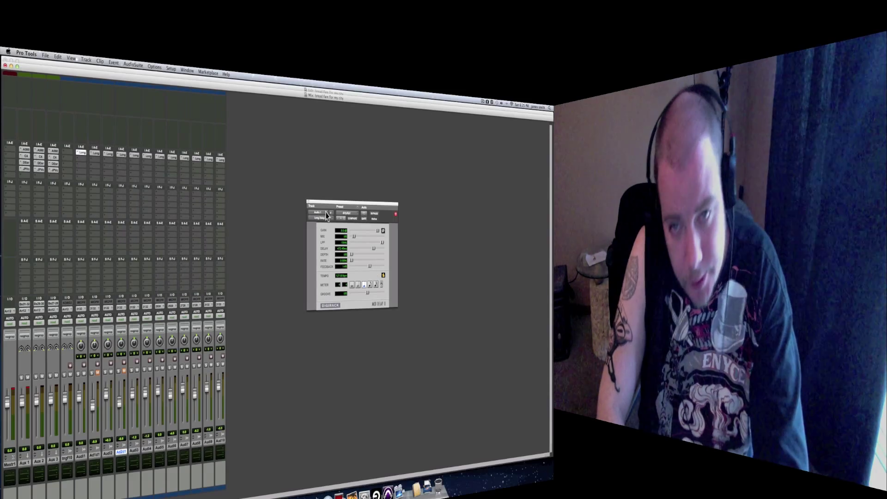